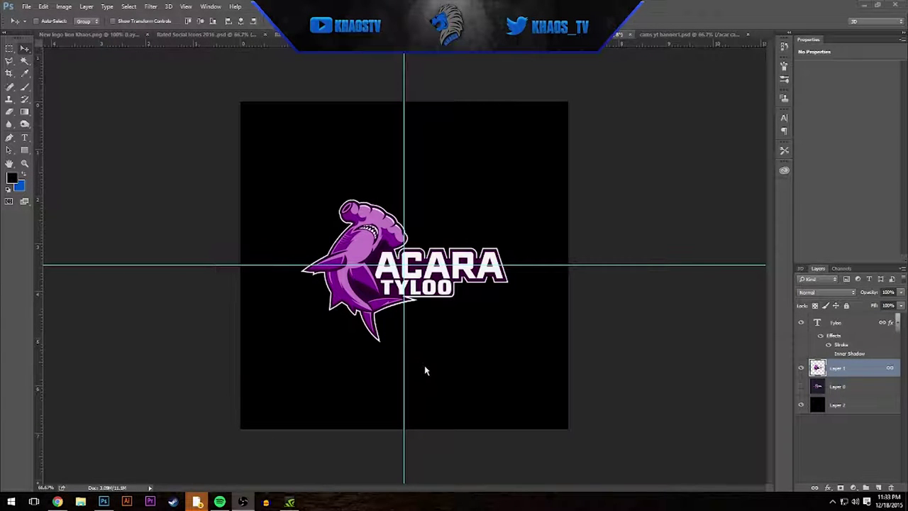
Turn the shark red with Hue/Saturation and set the RUNNINGS subtitle to 15.11 pt.
key(ctrl+u)
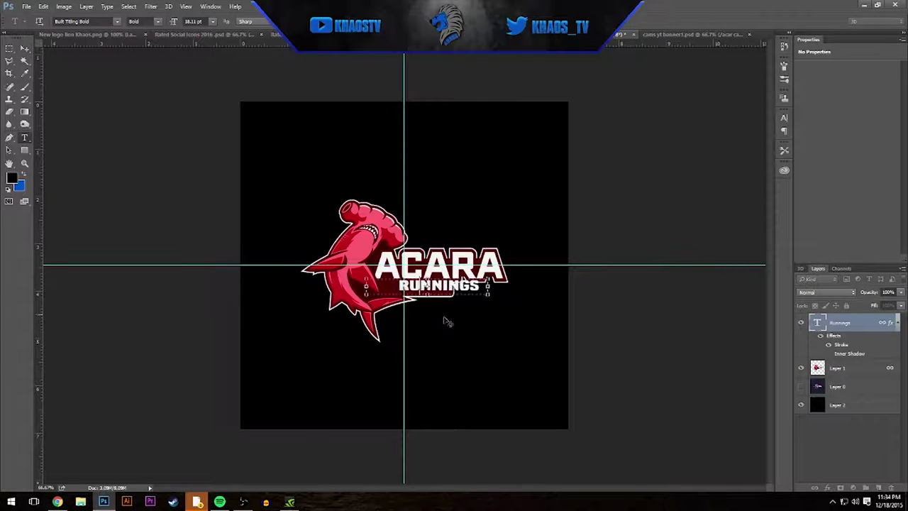
click(410, 287)
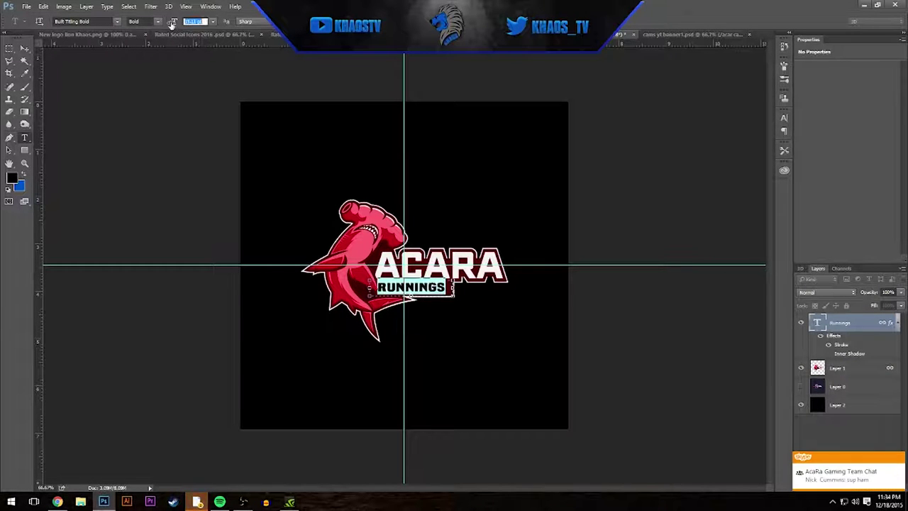
drag(172, 23, 179, 22)
key(ctrl+Return)
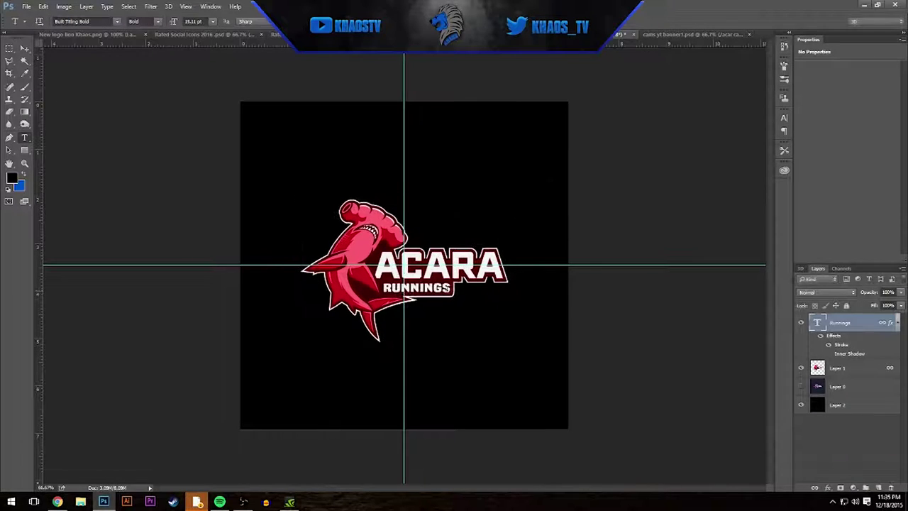
Place the Hex texture from the Rated Backing Stocks folder into the logo document.
key(ctrl+o)
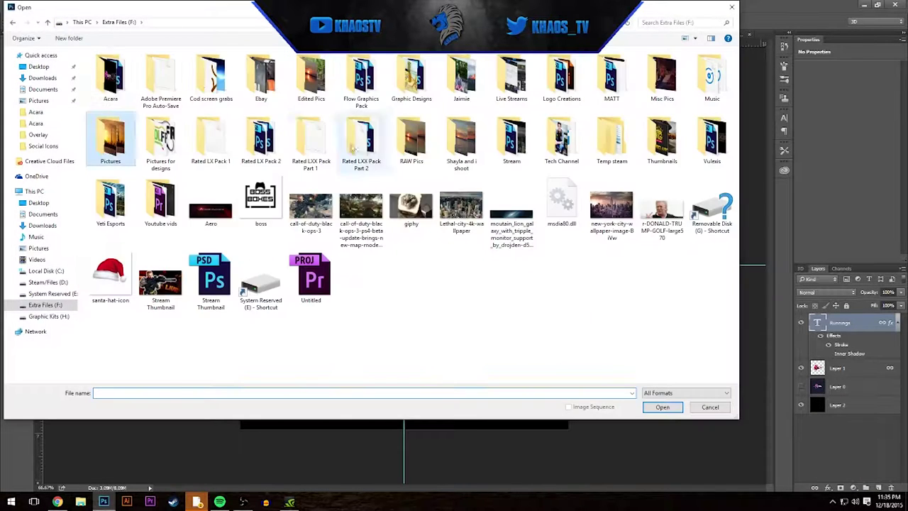
double_click(314, 135)
double_click(100, 62)
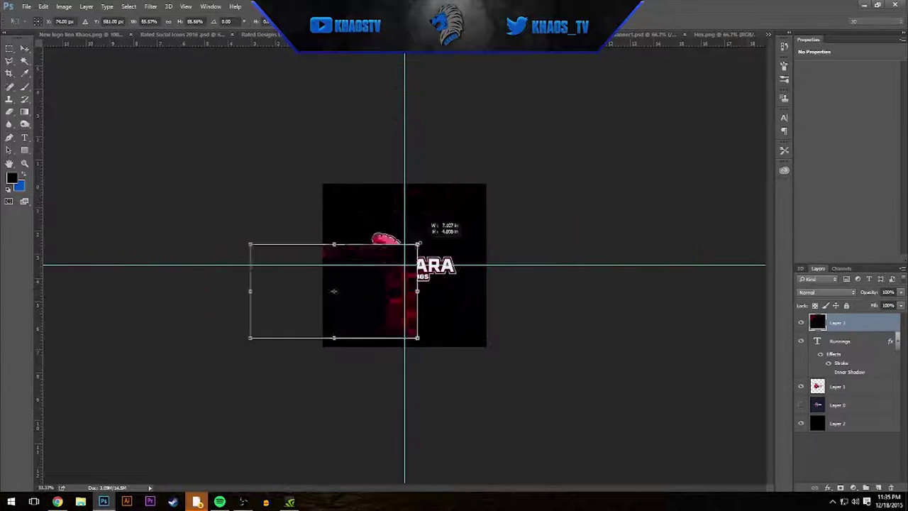
drag(418, 345, 596, 367)
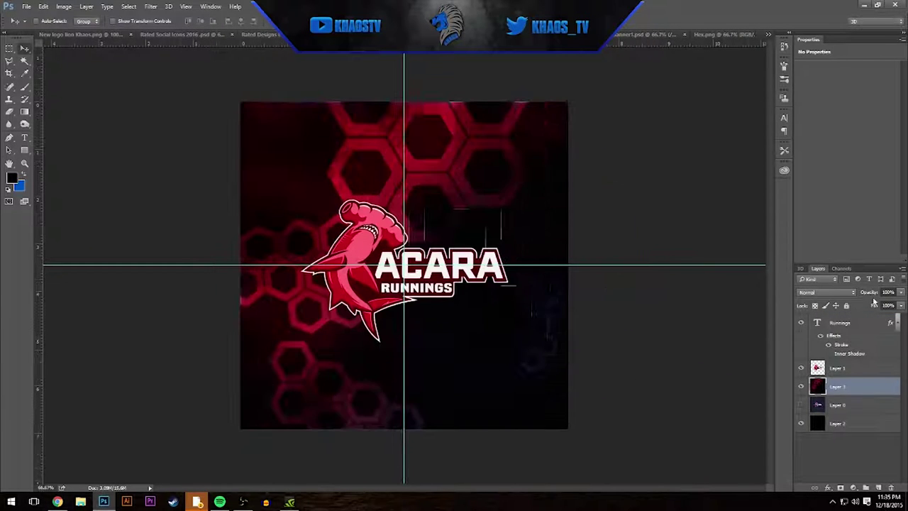
click(826, 293)
Set the hex texture to Screen blending at 42% opacity and reposition it on the canvas.
click(812, 330)
click(826, 292)
click(805, 357)
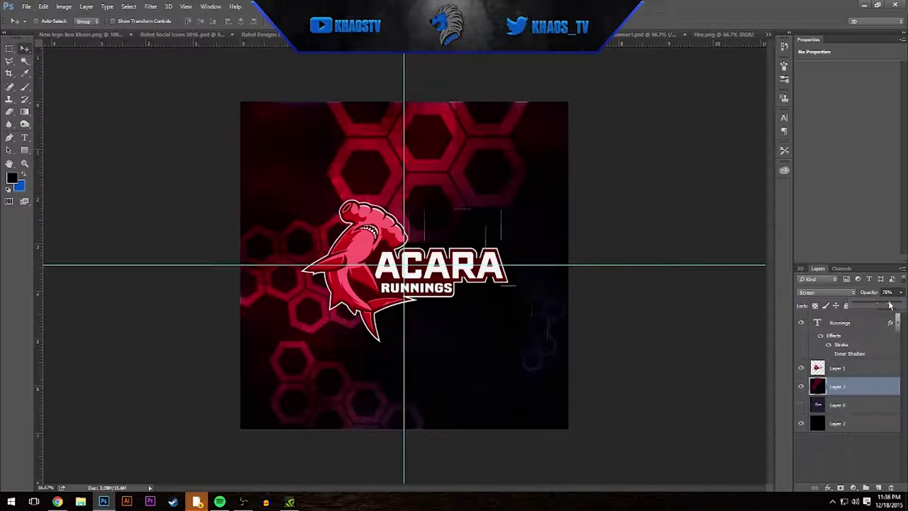
key(4)
key(2)
key(ctrl+t)
drag(519, 203, 360, 370)
key(Return)
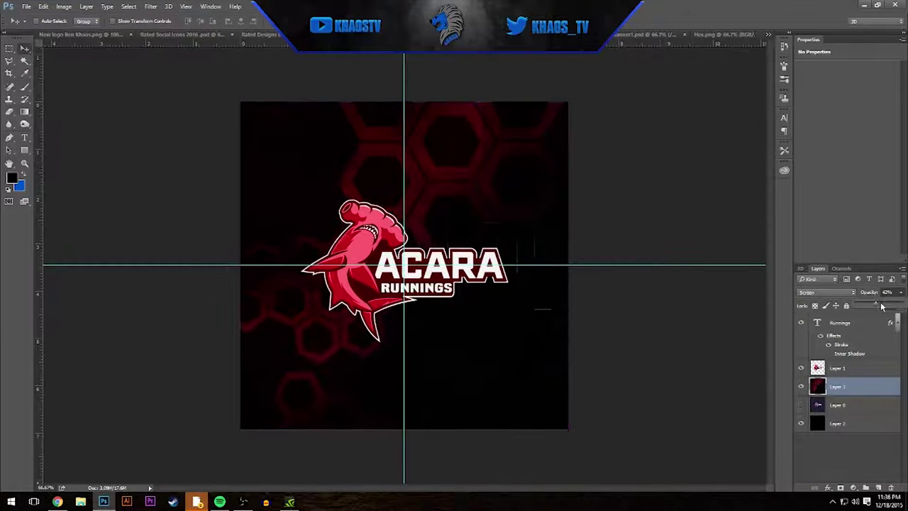
Enlarge the shark logo slightly with Free Transform.
key(ctrl+t)
drag(507, 324, 523, 324)
key(Return)
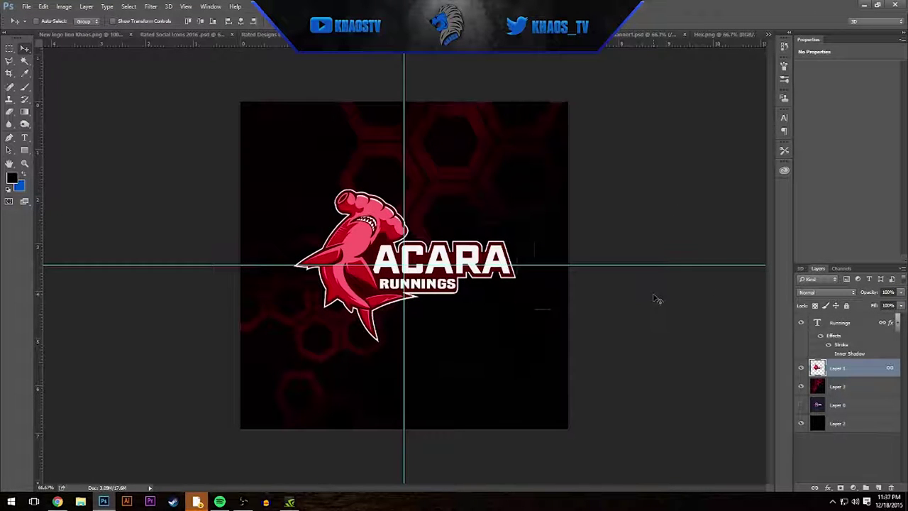
click(25, 6)
Open Ad Room 1 and bring it into the logo document as a new layer.
click(35, 24)
double_click(115, 80)
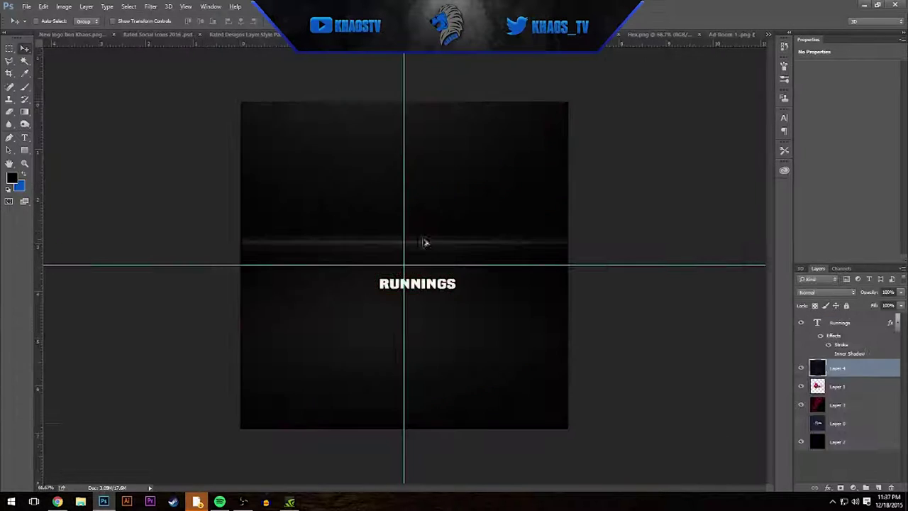
key(ctrl+minus)
key(ctrl+minus)
key(ctrl+t)
key(Return)
Move the room layer below the logo and blend it in Screen mode.
click(826, 292)
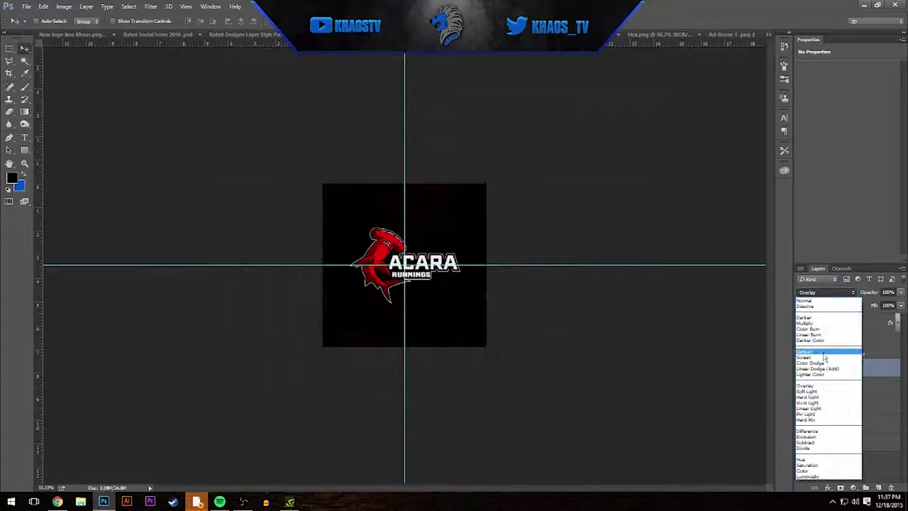
click(823, 383)
drag(837, 368, 843, 388)
click(826, 292)
click(826, 315)
key(ctrl+plus)
key(ctrl+plus)
key(ctrl+minus)
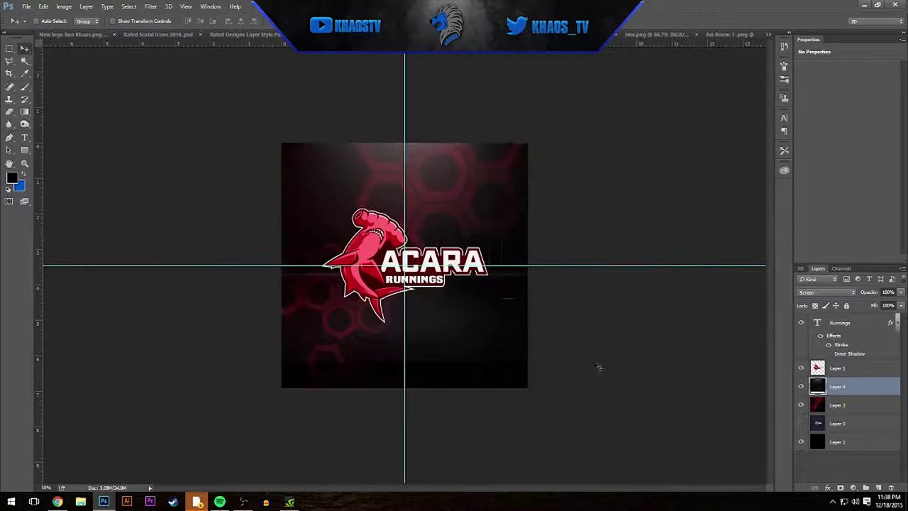
Stretch the room layer to fit the whole canvas.
key(ctrl+t)
drag(403, 383, 403, 384)
key(Return)
key(ctrl+t)
drag(600, 143, 500, 143)
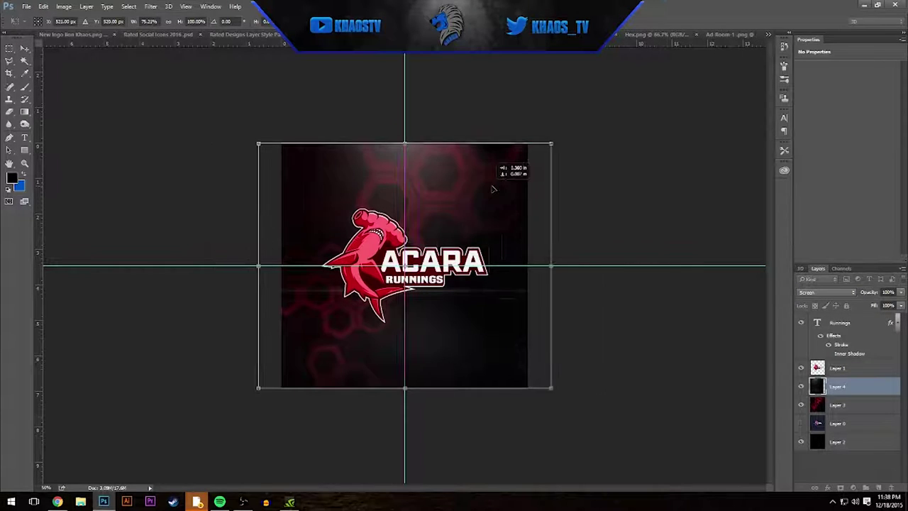
Begin saving a copy of the logo as 'Runnings logo'.
key(Escape)
click(26, 5)
click(75, 104)
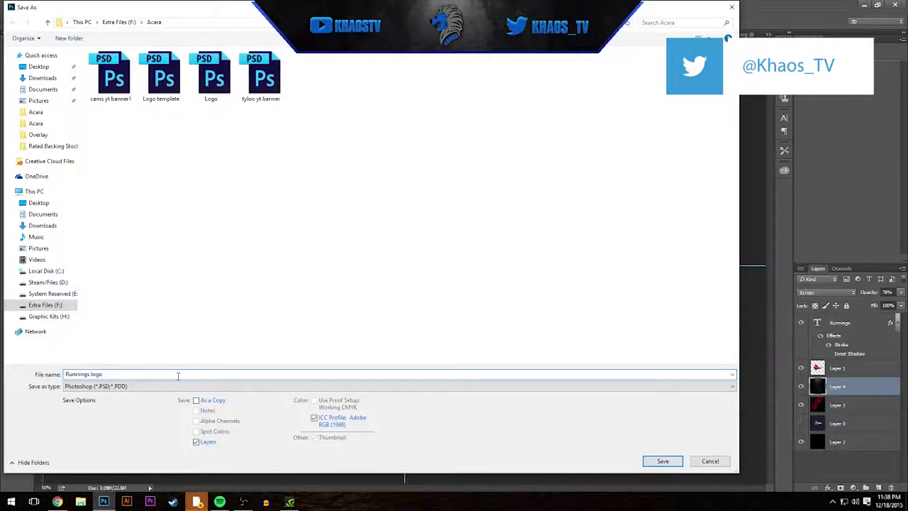
Finish saving the Runnings logo and bring its layers into the YouTube banner with the handle text shown.
click(178, 385)
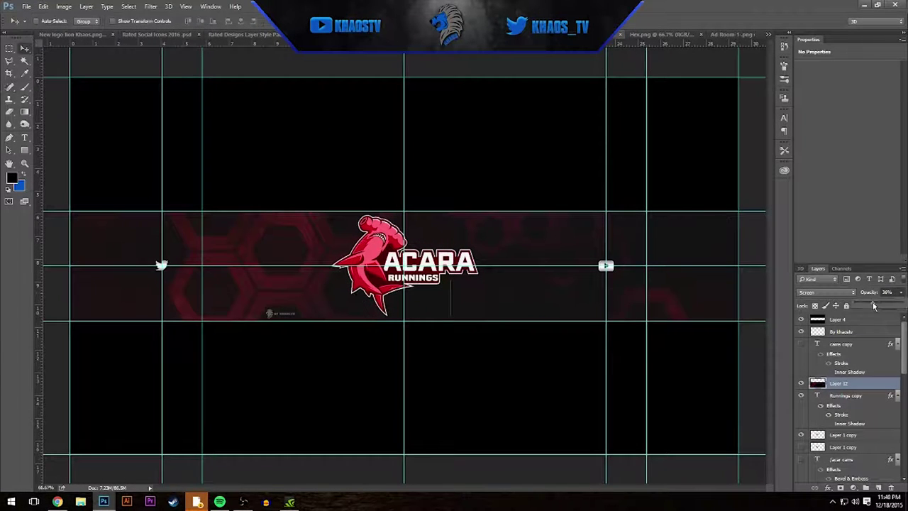
click(842, 434)
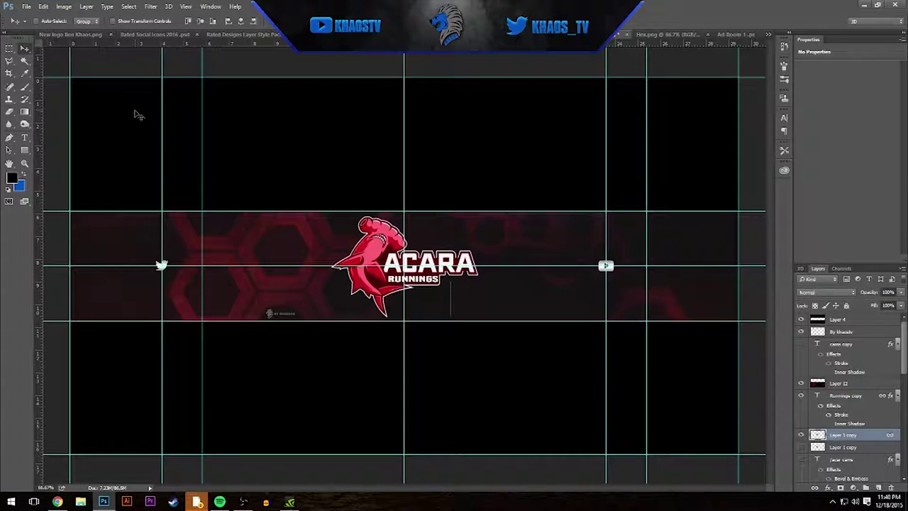
scroll(817, 368, down, 3)
click(803, 376)
Retype the social handles to acar_runnings and start saving the banner under a new name.
double_click(659, 268)
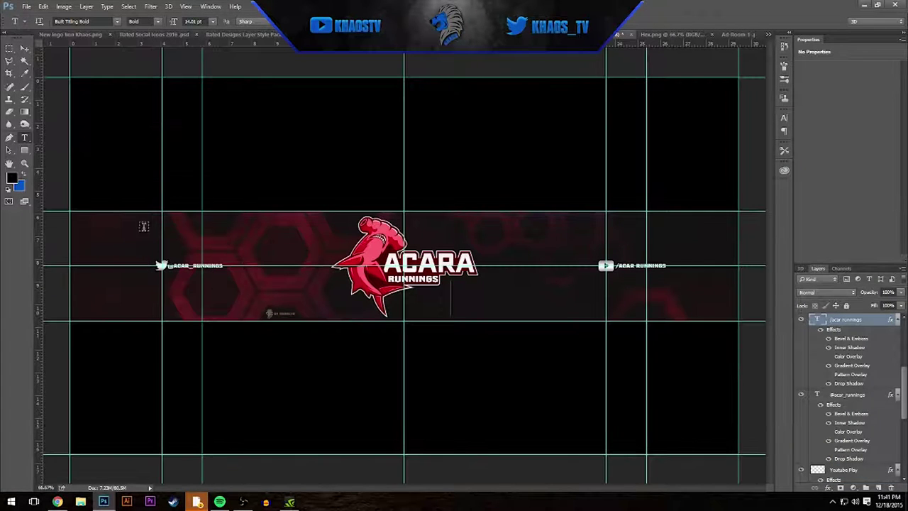
click(25, 7)
click(39, 106)
Save the Runnings banner as a JPEG with the default quality options.
text(runnings yt banner.psd)
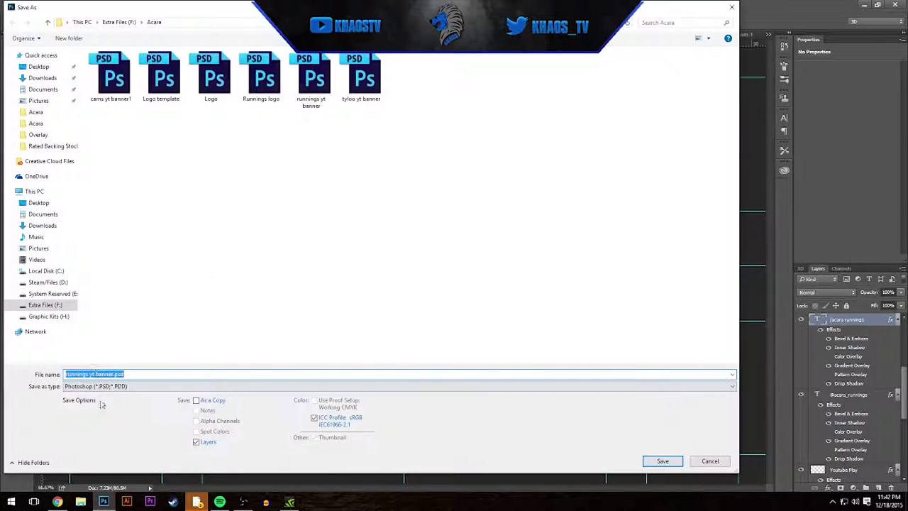
key(Return)
click(509, 137)
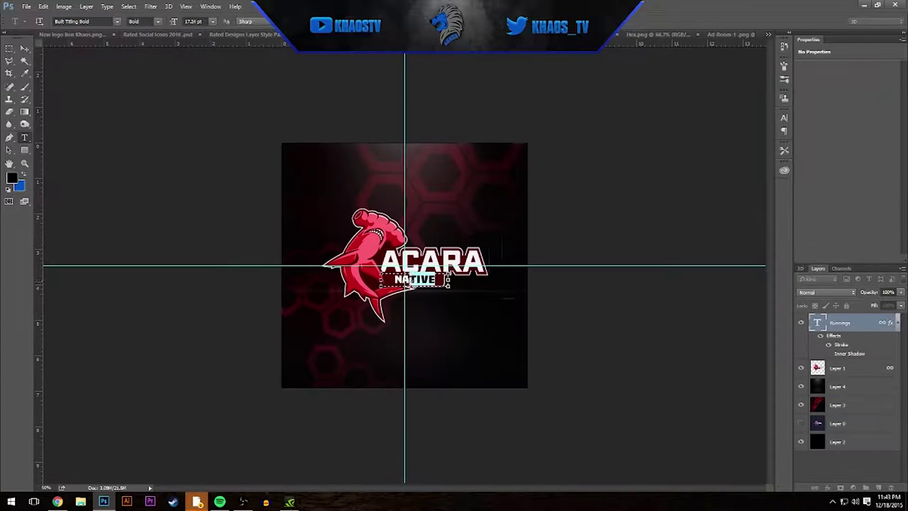
Commit the logo subtitle change to NATIVE.
key(ctrl+Return)
key(v)
right_click(879, 336)
key(Escape)
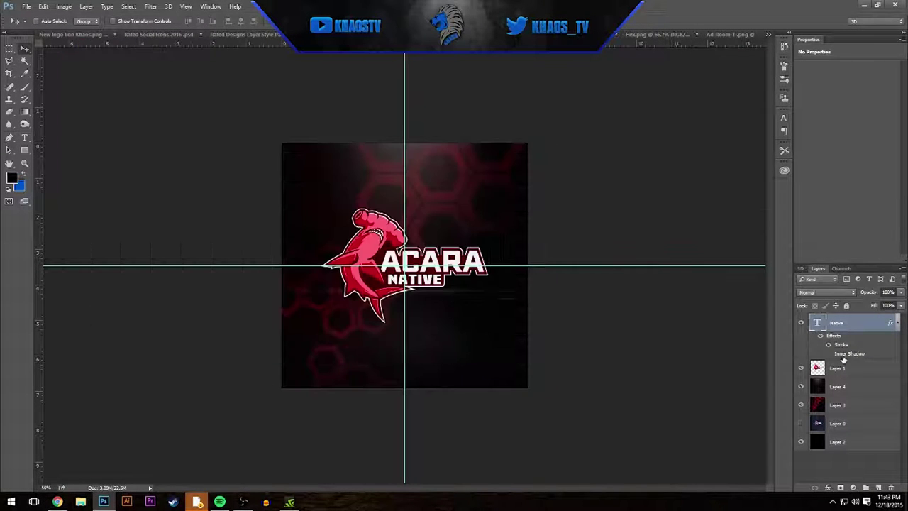
Shift the shark's hue to green and delete the red hex texture layer.
click(838, 368)
key(ctrl+u)
drag(763, 233, 801, 241)
key(Return)
key(Delete)
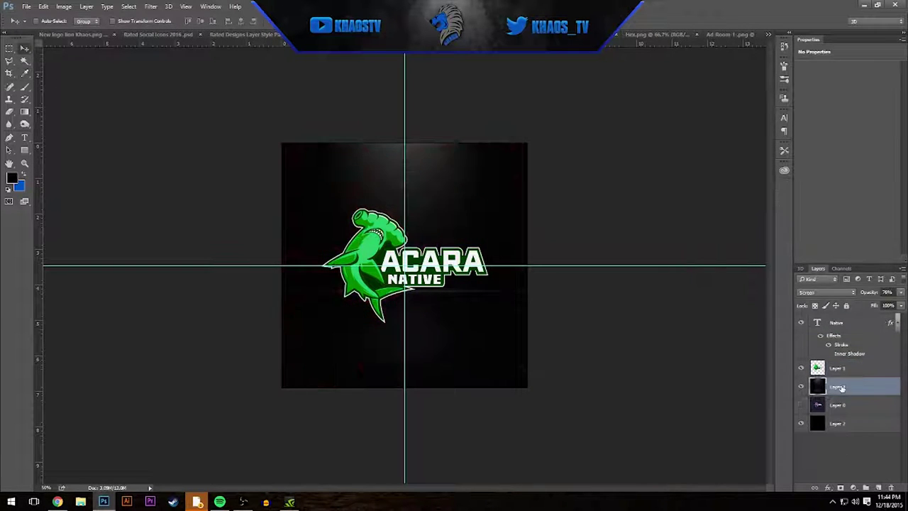
Delete the red glow layer and open the Huge Texture Pack from Rated LX Pack 2.
key(Delete)
click(26, 6)
click(33, 26)
key(alt+Up)
double_click(261, 139)
click(129, 105)
click(662, 407)
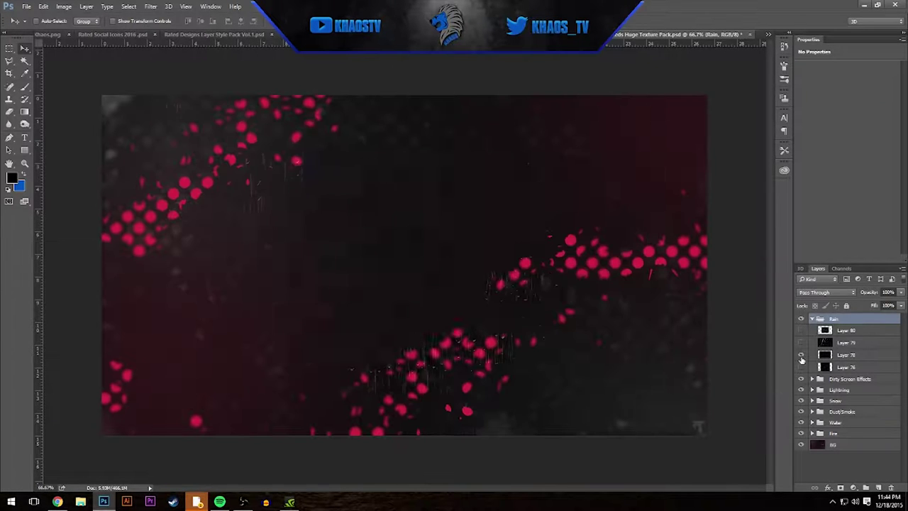
Place a streak texture behind the Native logo, tint it from teal to green, and save.
click(812, 351)
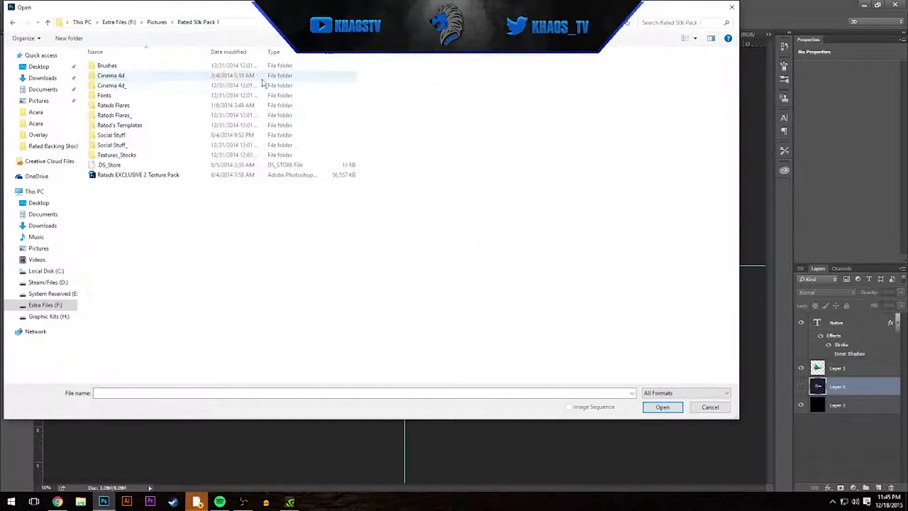
double_click(263, 83)
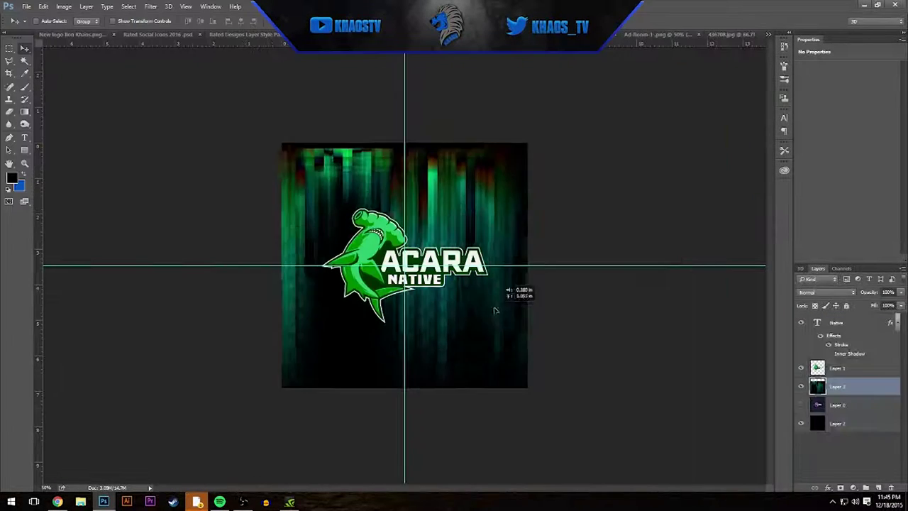
drag(505, 306, 465, 207)
key(ctrl+u)
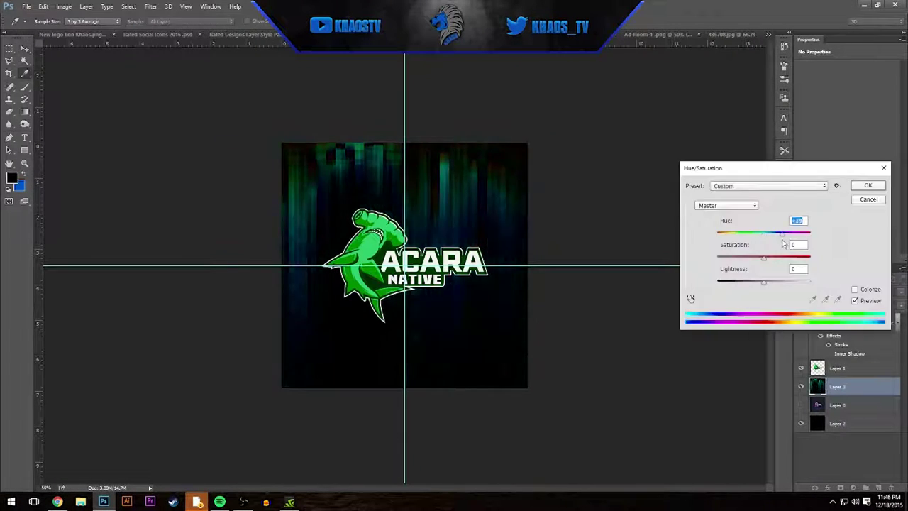
drag(788, 229, 770, 234)
key(Return)
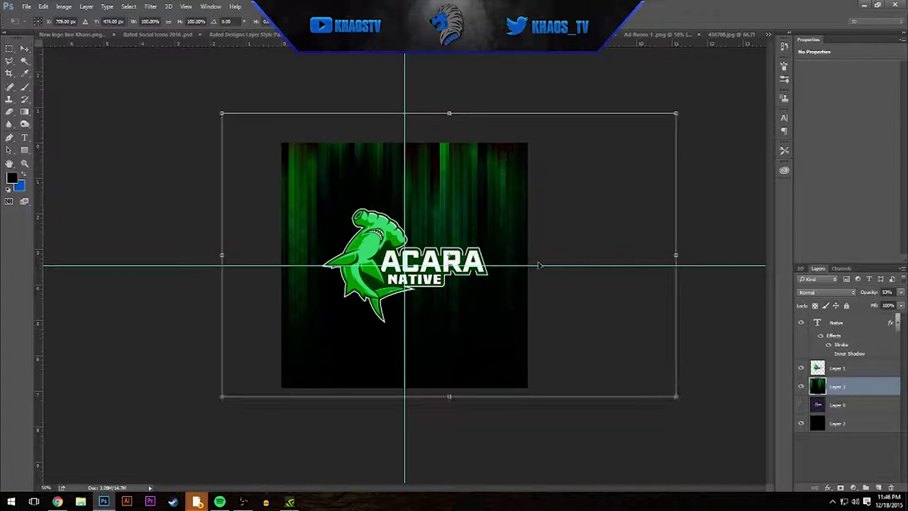
key(ctrl+s)
key(Return)
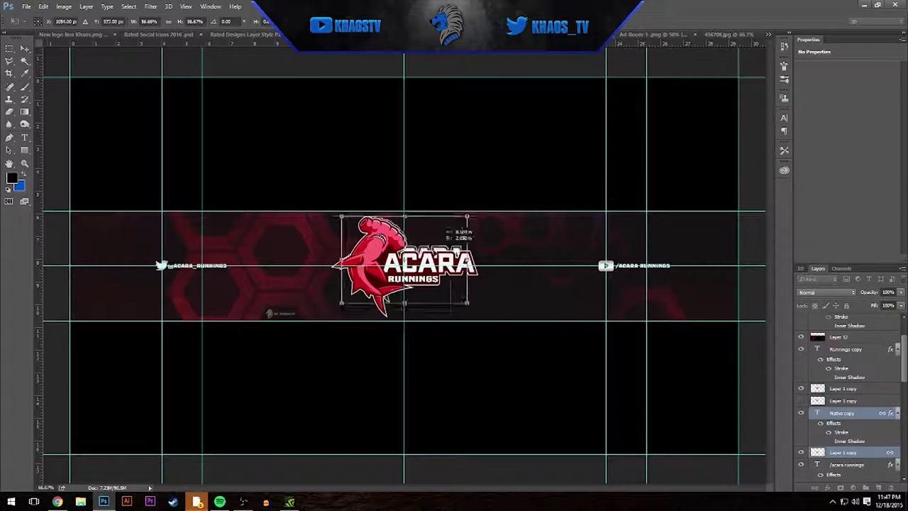
Fit the green Native logo on the banner and hide the Runnings logo, old handles and hex background.
key(Return)
click(802, 440)
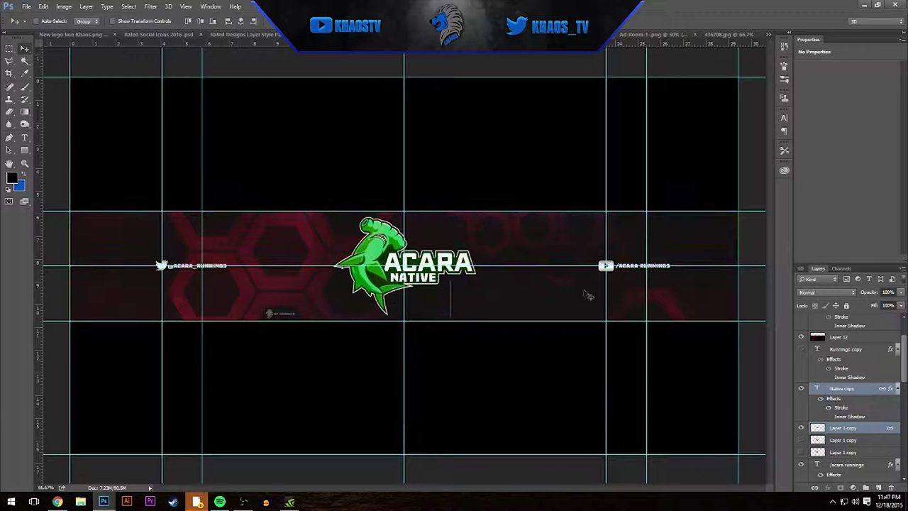
click(801, 383)
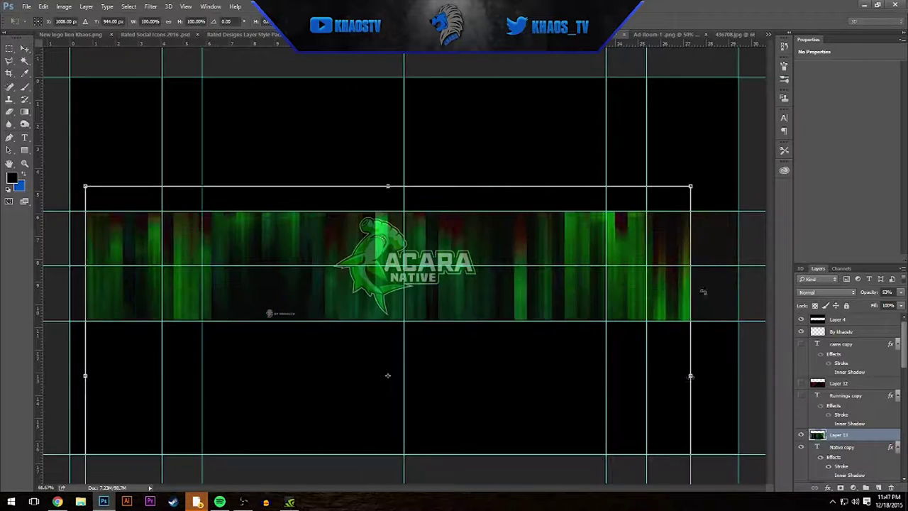
Stretch the green streaks across the banner band beneath the logo, in Screen mode at 51% opacity.
mouse_move(688, 376)
mouse_down()
mouse_move(725, 377)
mouse_move(760, 323)
mouse_up()
mouse_move(836, 434)
mouse_down()
mouse_move(838, 358)
mouse_move(841, 401)
mouse_up()
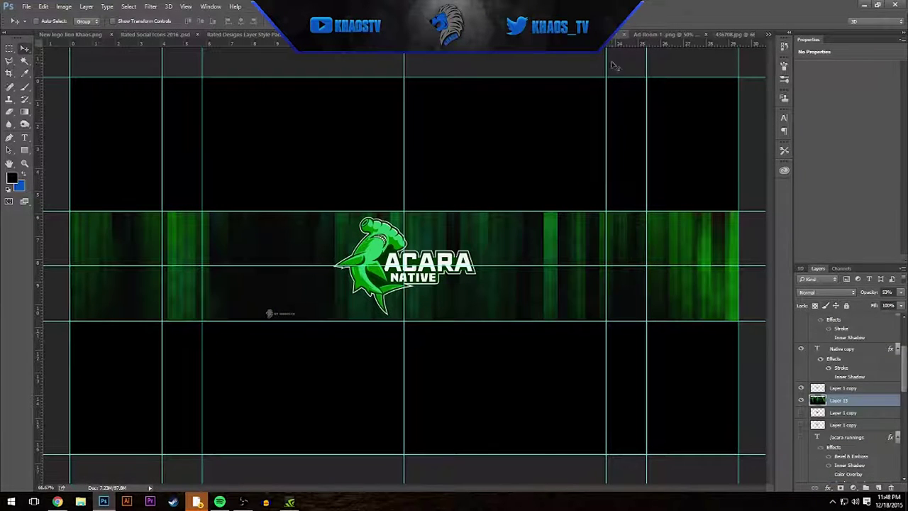
drag(693, 105, 660, 34)
click(826, 292)
click(815, 362)
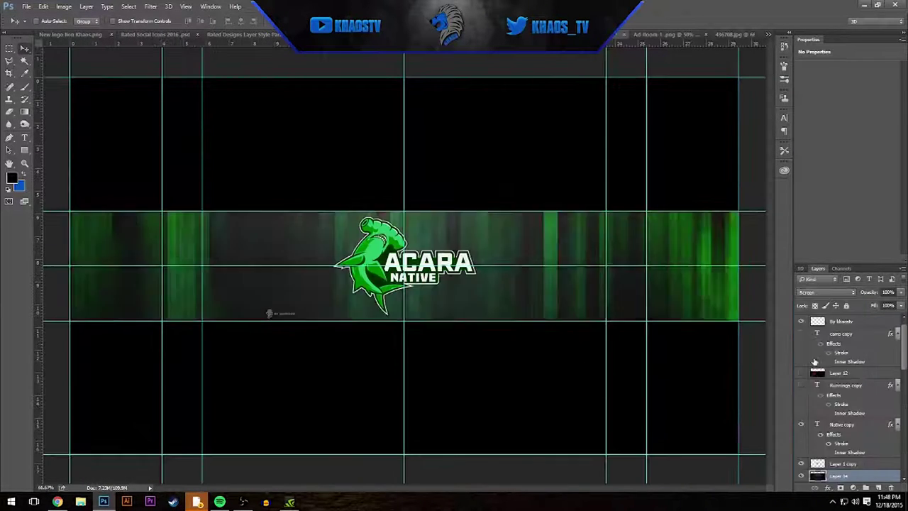
drag(902, 294, 877, 307)
Save the Native yt banner as a JPEG with the default quality options.
key(ctrl+shift+s)
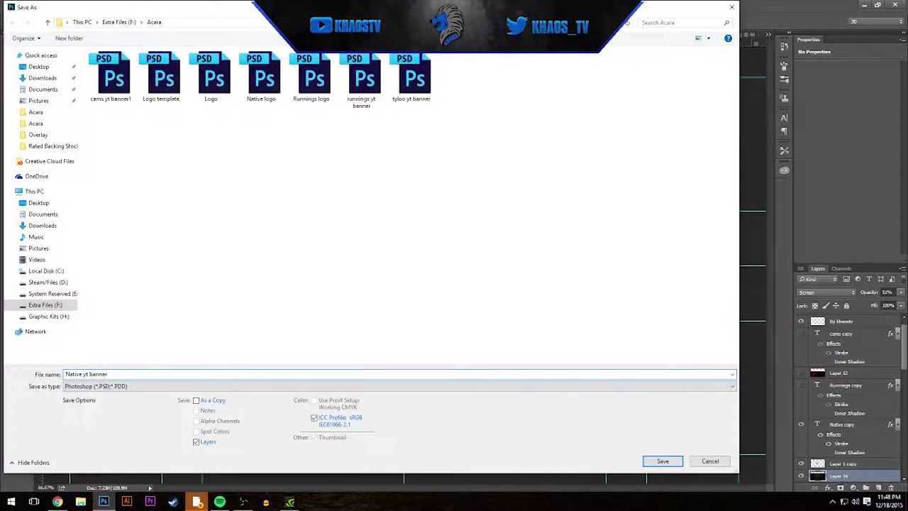
click(397, 386)
click(106, 294)
click(662, 461)
key(Return)
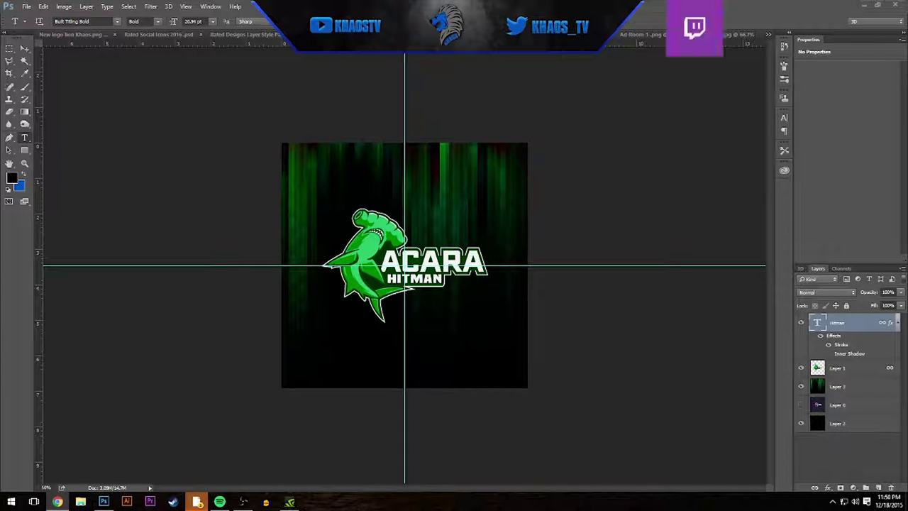
Target the shark layer, try a magenta hue, then cancel it.
key(alt+bracketleft)
key(ctrl+u)
key(shift+Down)
key(shift+Down)
key(shift+Down)
key(shift+Down)
key(shift+Down)
key(shift+Down)
key(shift+Down)
key(shift+Down)
key(shift+Down)
key(shift+Down)
key(shift+Down)
key(shift+Down)
key(shift+Down)
key(shift+Down)
key(shift+Down)
key(shift+Down)
key(shift+Down)
key(shift+Down)
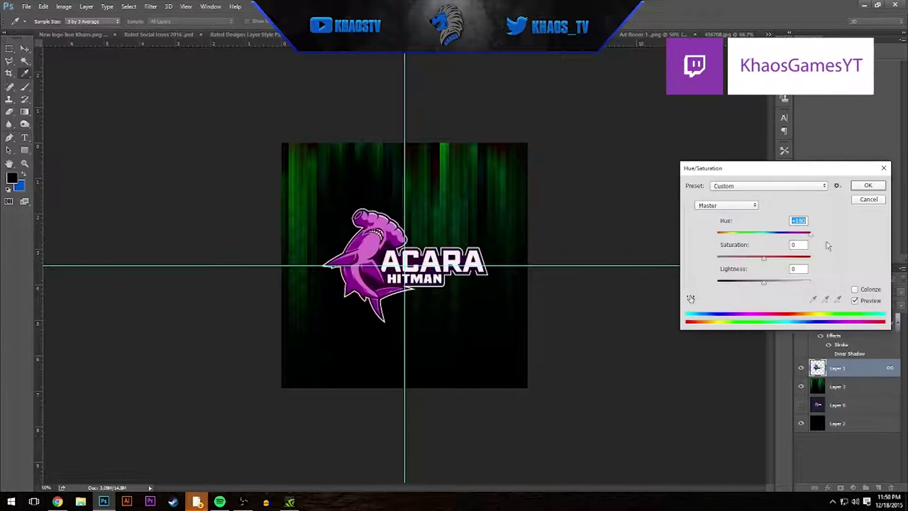
key(Escape)
right_click(854, 366)
key(Escape)
Recolour the shark red by adjusting saturation in Hue/Saturation.
key(ctrl+u)
key(Tab)
key(shift+Down)
key(shift+Down)
key(shift+Down)
key(shift+Down)
key(shift+Down)
key(shift+Down)
key(shift+Down)
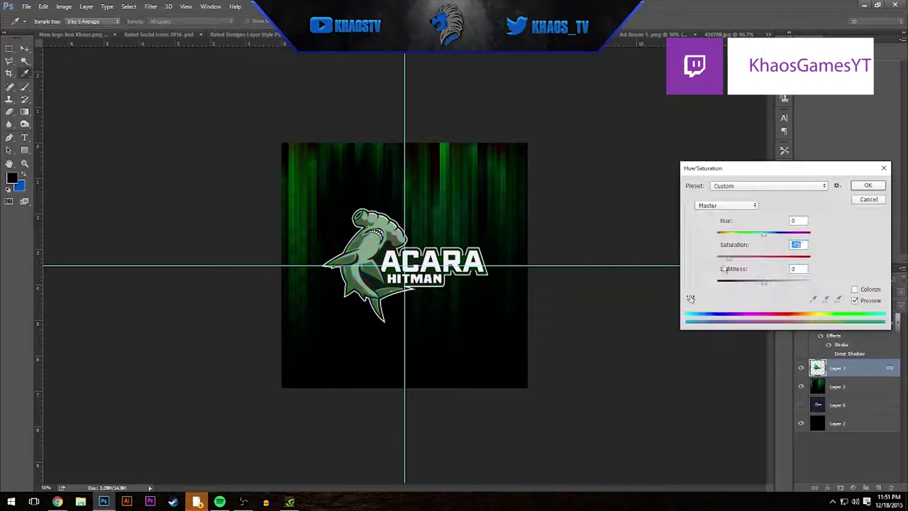
drag(723, 239, 728, 242)
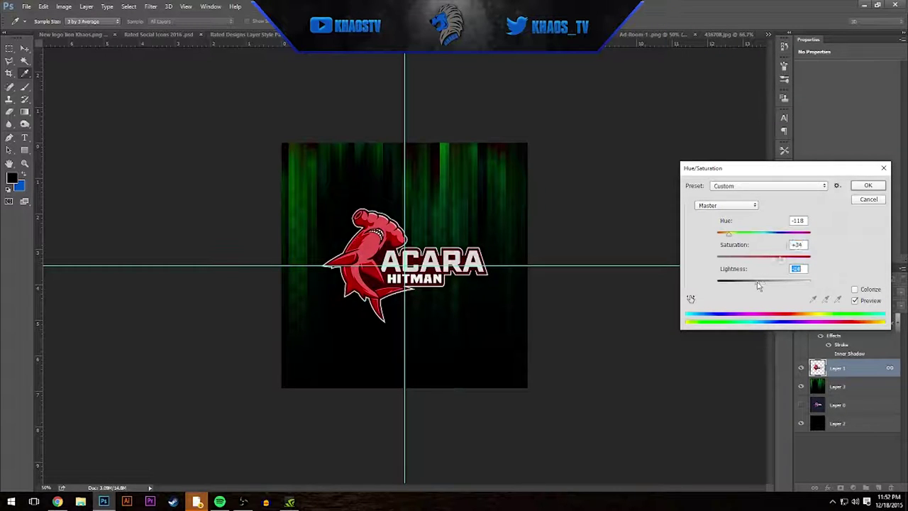
key(Return)
Hide the green streak background so the Hitman logo sits on plain black.
click(847, 321)
right_click(847, 321)
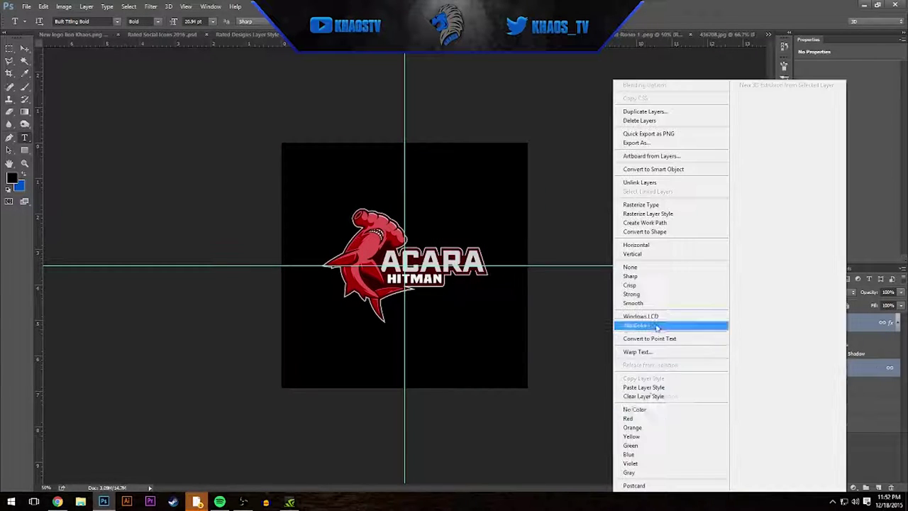
key(Escape)
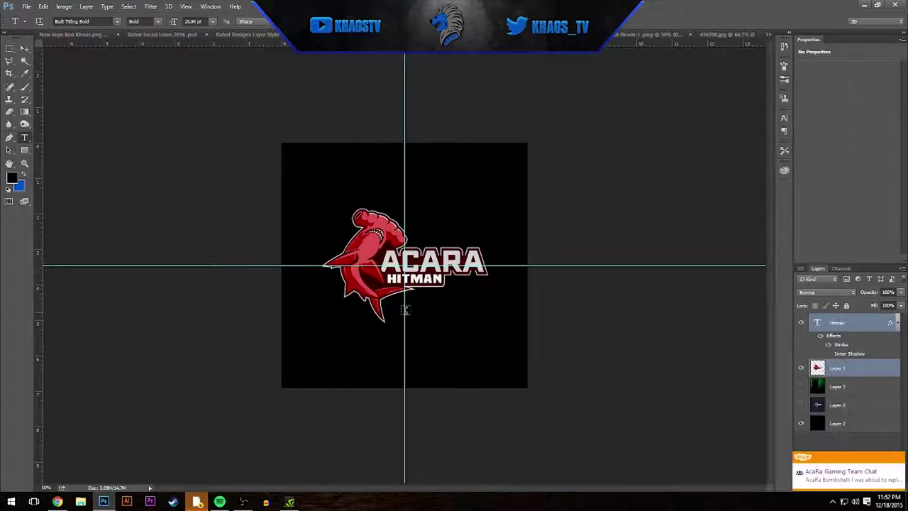
right_click(841, 324)
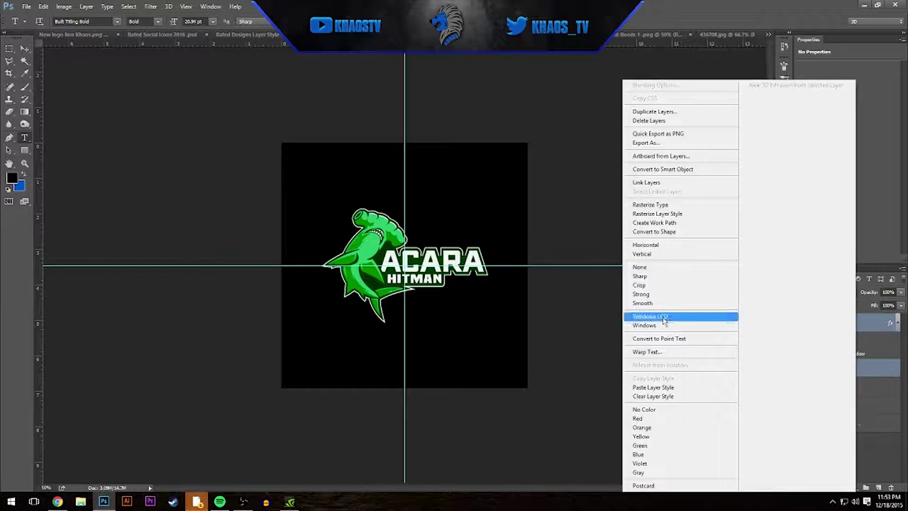
key(Escape)
Retint the shark a darker red, then drain all colour so it turns grey.
key(ctrl+u)
drag(764, 240, 734, 239)
drag(763, 282, 704, 270)
key(Return)
key(ctrl+u)
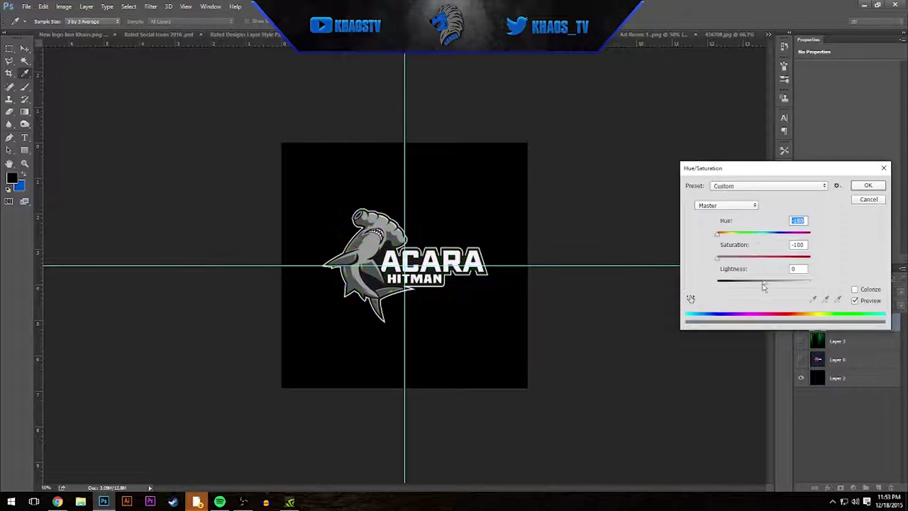
key(Return)
key(ctrl+o)
Open the Pattern Pack 1 file from the Rated 50k Pack 2 folder.
double_click(215, 105)
double_click(124, 85)
double_click(135, 65)
click(12, 22)
double_click(136, 76)
double_click(111, 71)
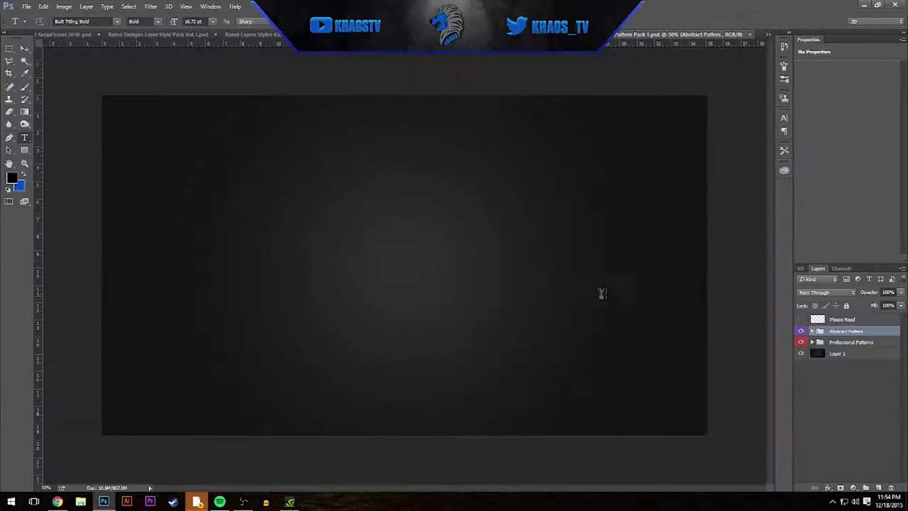
Browse the Abstract and Professional Patterns groups and select the Digital pattern.
click(812, 331)
click(812, 402)
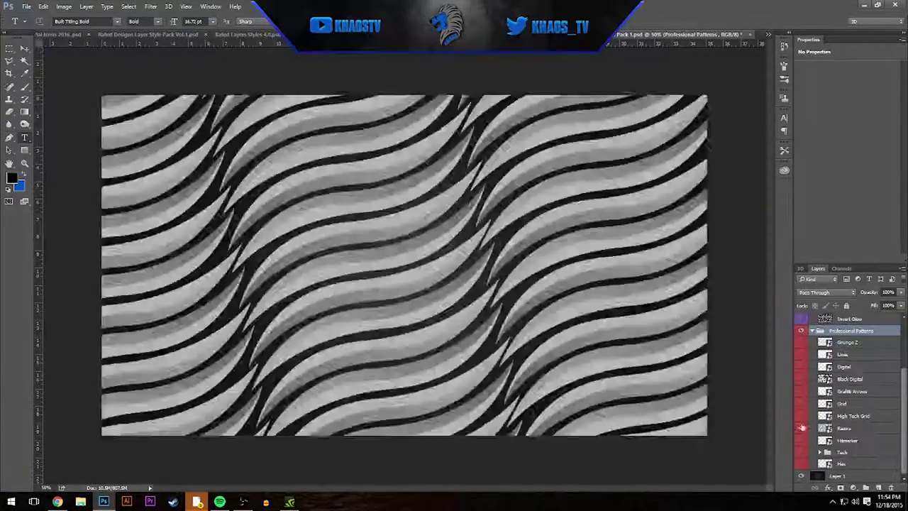
click(800, 425)
click(801, 368)
click(867, 366)
Bring the Digital pattern under the Hitman text in Vivid Light at 15% opacity.
key(v)
drag(648, 402, 473, 346)
drag(840, 353, 840, 347)
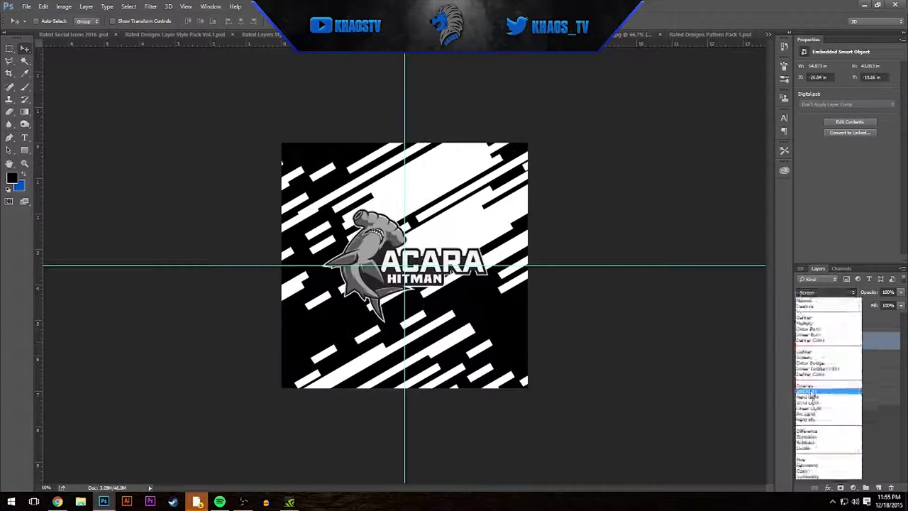
click(823, 292)
click(809, 402)
mouse_move(900, 305)
mouse_down()
mouse_move(890, 321)
mouse_move(899, 319)
mouse_up()
drag(868, 292, 737, 291)
drag(860, 305, 857, 305)
Scale a spotlight grunge image to cover the logo as its backdrop.
click(638, 34)
key(ctrl+o)
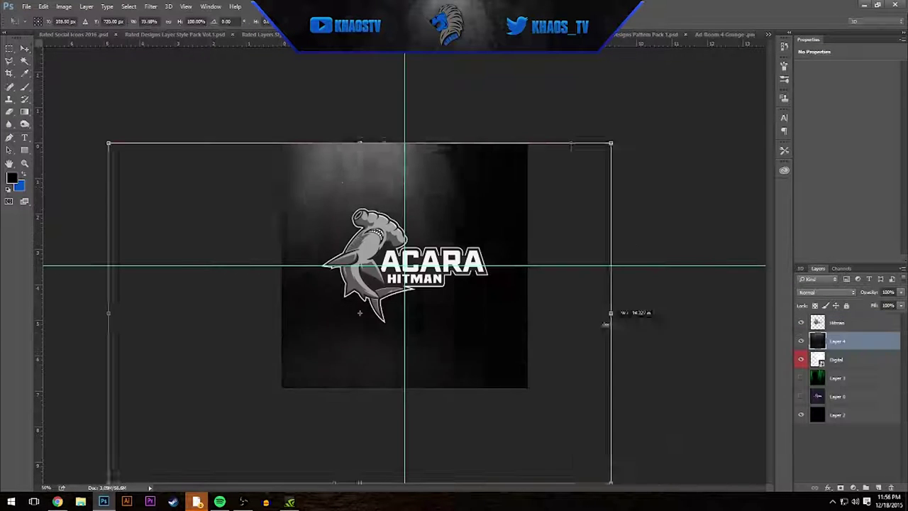
drag(608, 314, 437, 193)
key(Return)
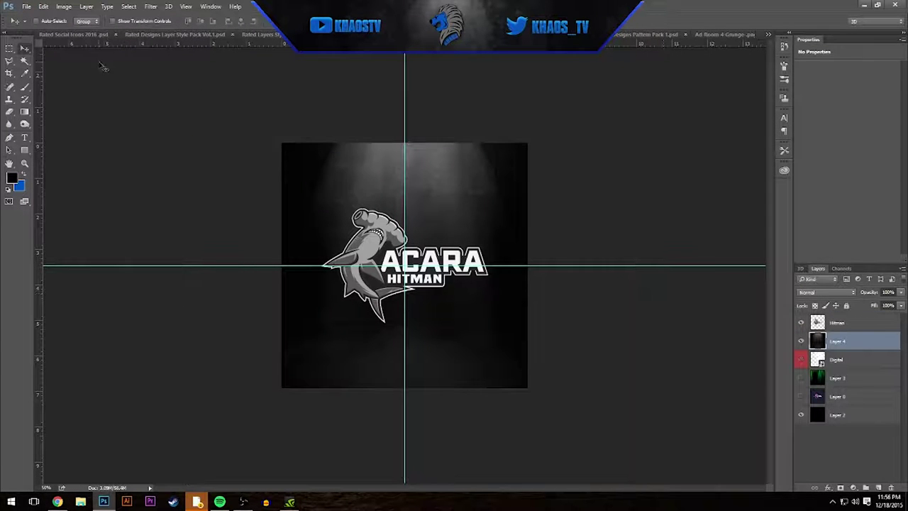
key(ctrl+shift+s)
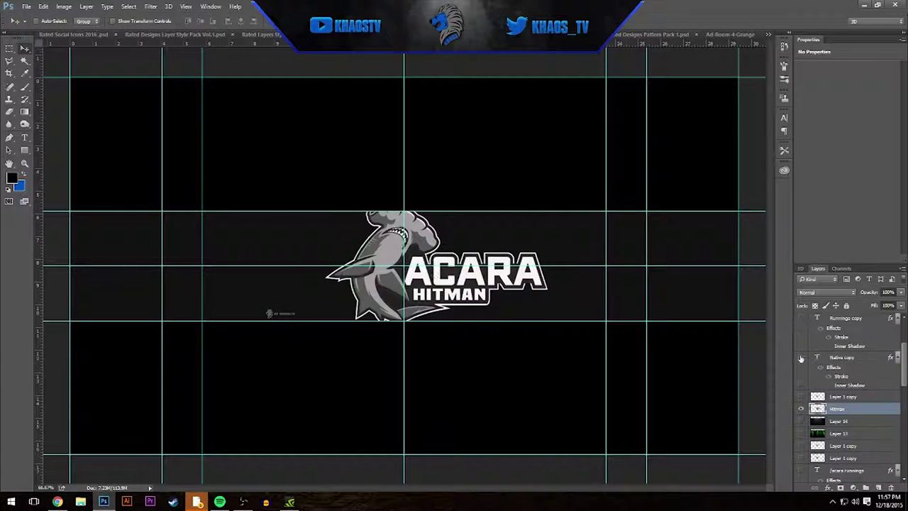
Resize the grey Hitman logo and stretch the spotlight glow across the banner behind it.
key(ctrl+t)
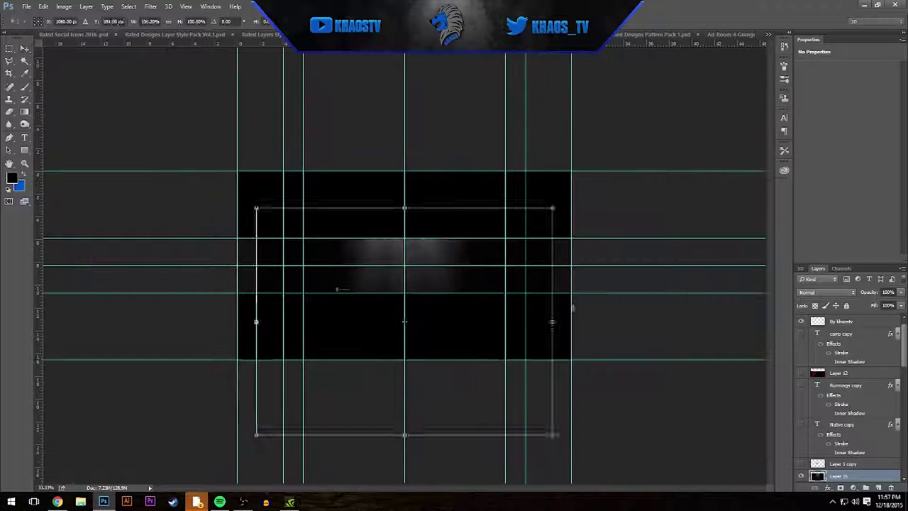
drag(572, 308, 480, 275)
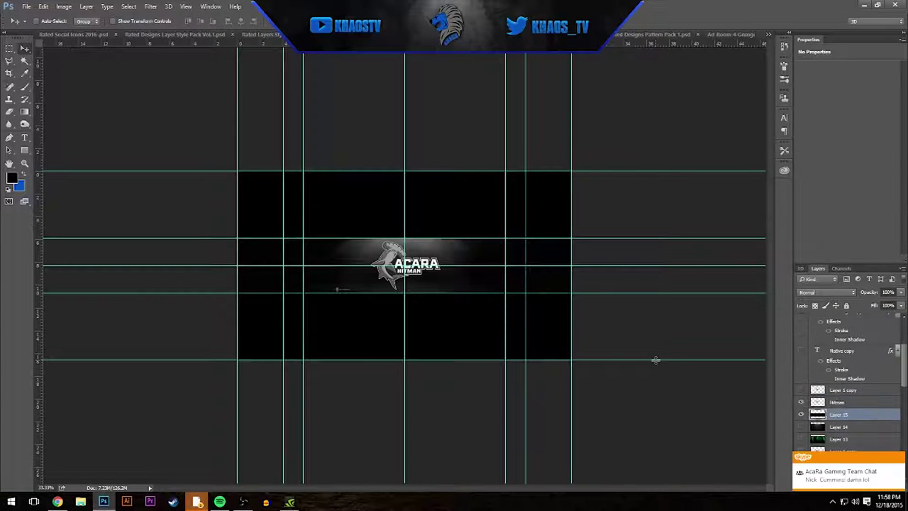
key(ctrl+plus)
key(ctrl+plus)
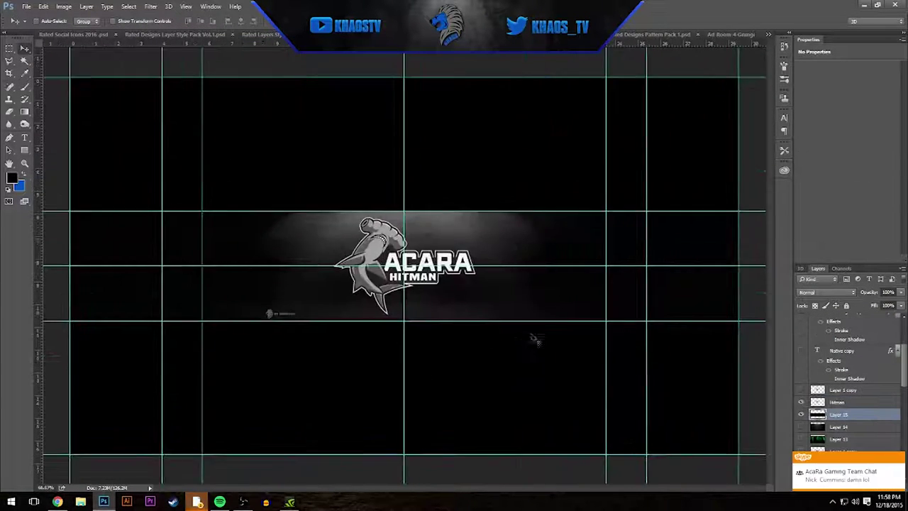